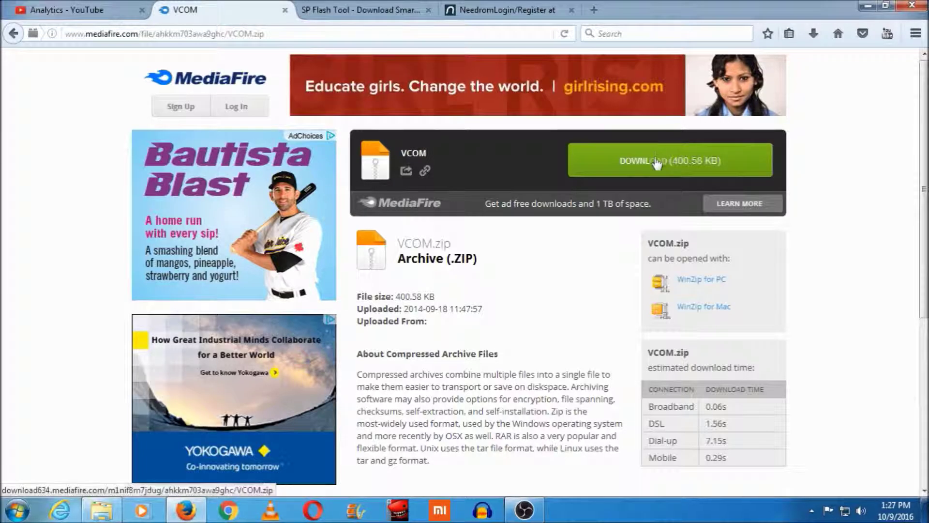
Step: Download the VCOM.zip archive from its MediaFire page
click(656, 163)
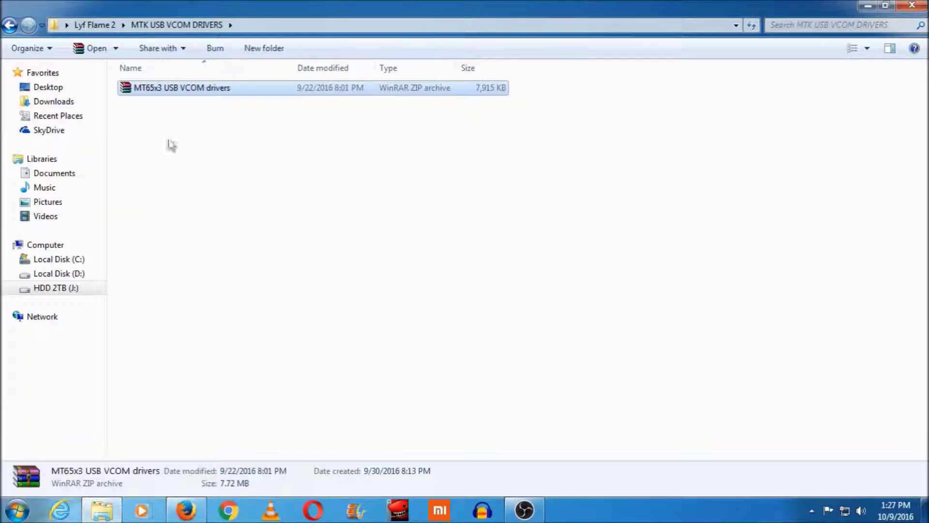
Step: Extract the MT65x3 USB VCOM drivers archive to its default destination and open the innermost extracted drivers folder
double_click(190, 89)
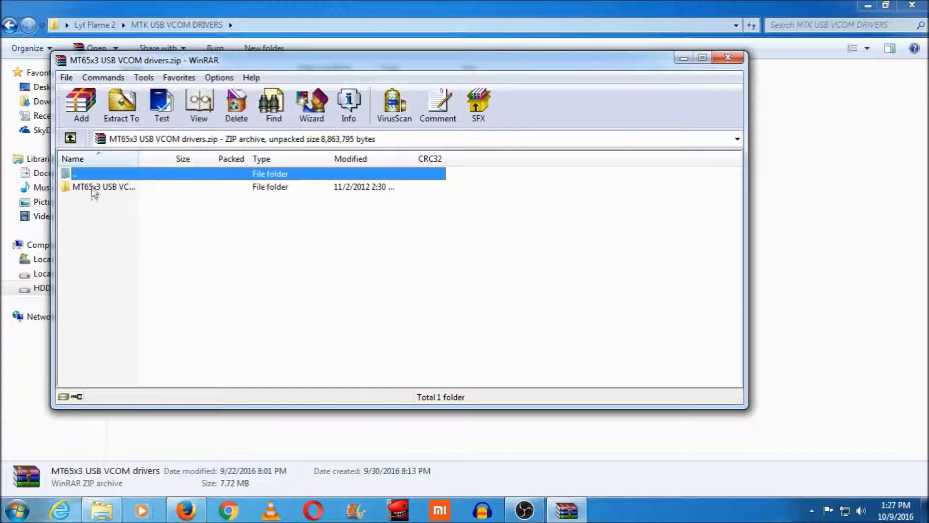
click(95, 188)
click(125, 112)
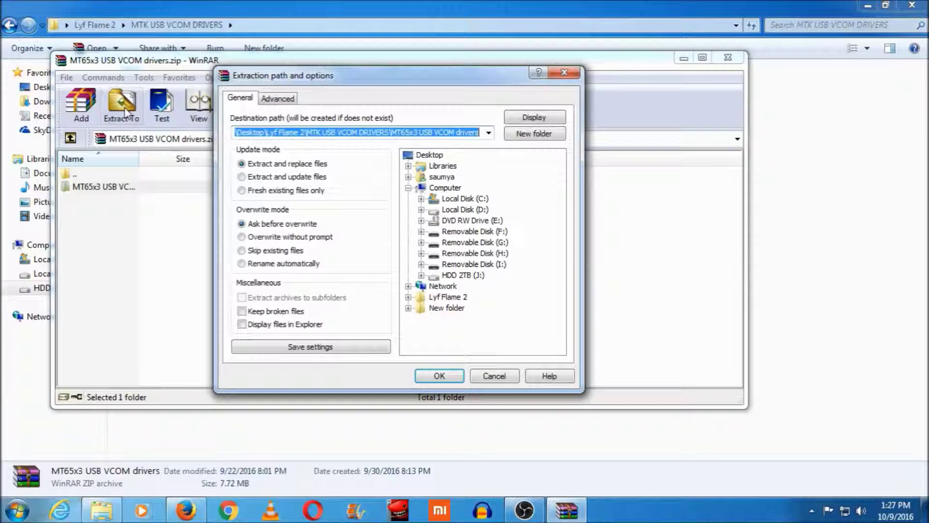
click(439, 376)
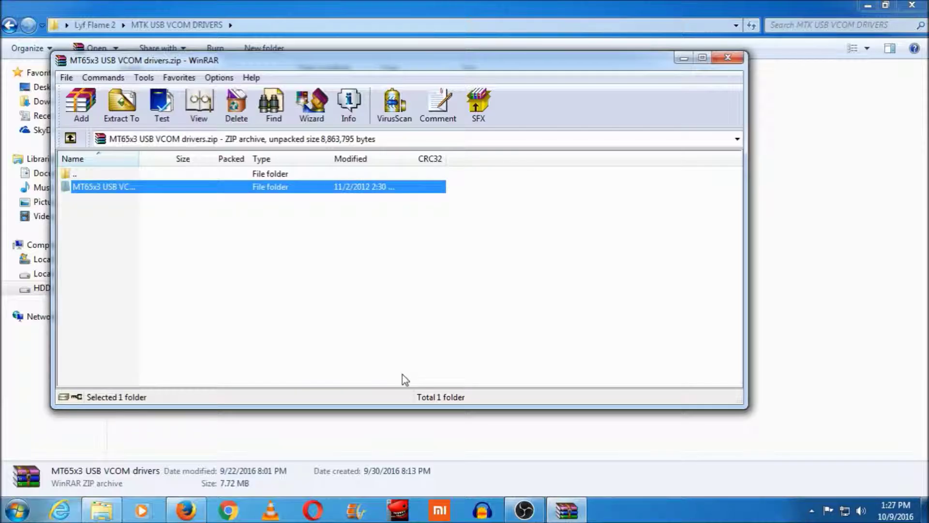
click(733, 63)
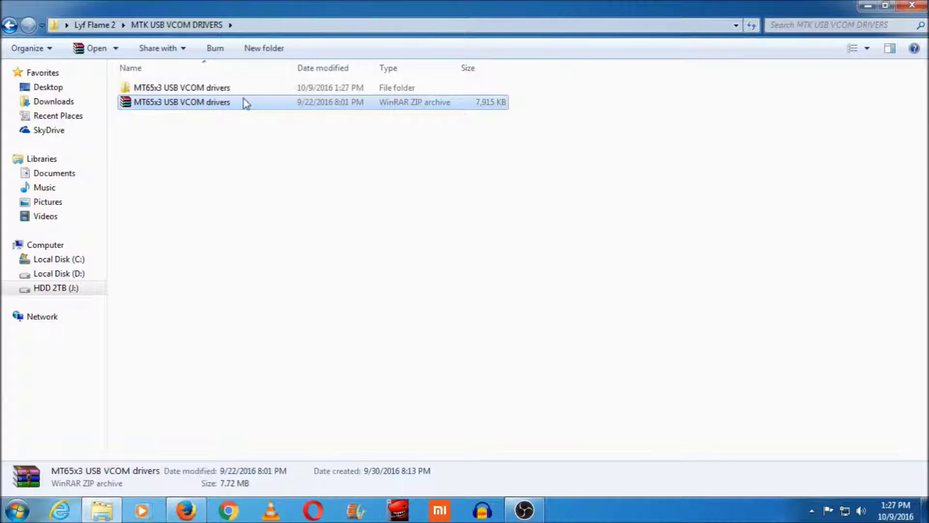
double_click(210, 89)
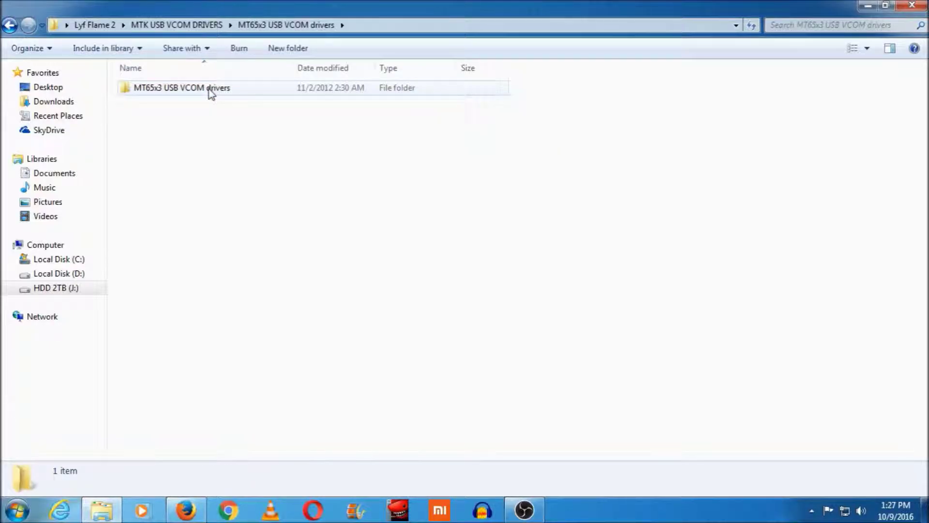
double_click(210, 89)
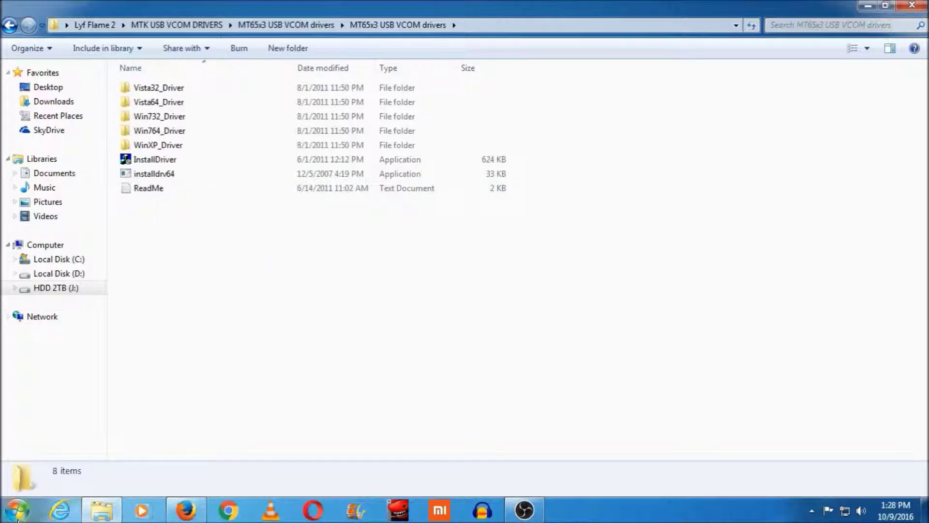
Step: Open Computer Management for this computer and show Device Manager
click(17, 510)
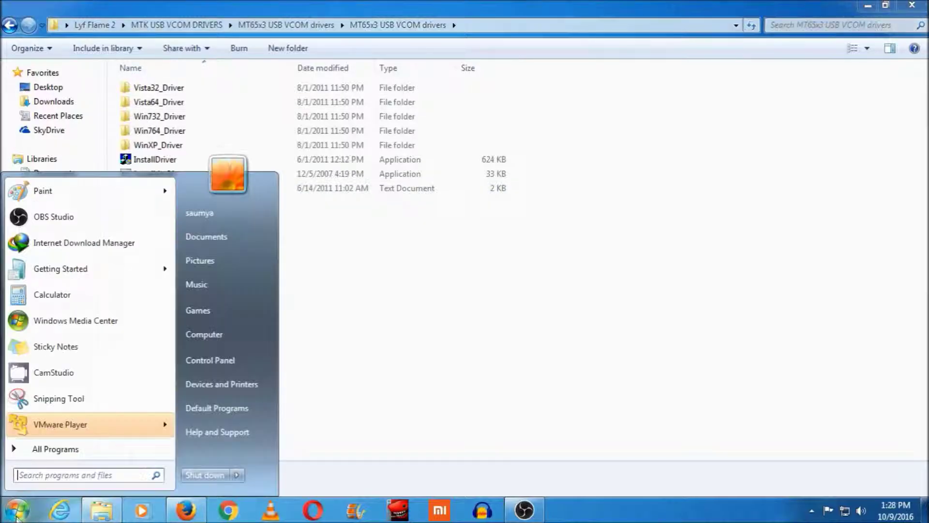
right_click(216, 335)
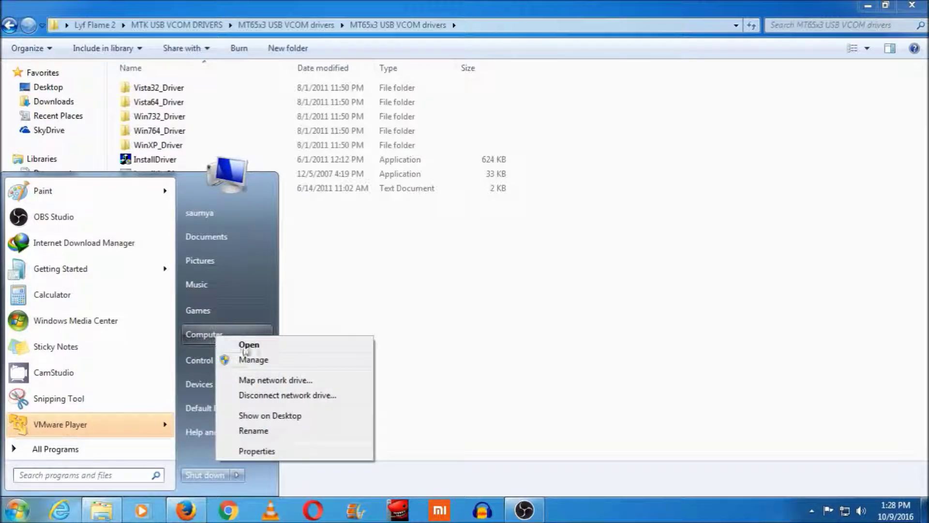
click(255, 360)
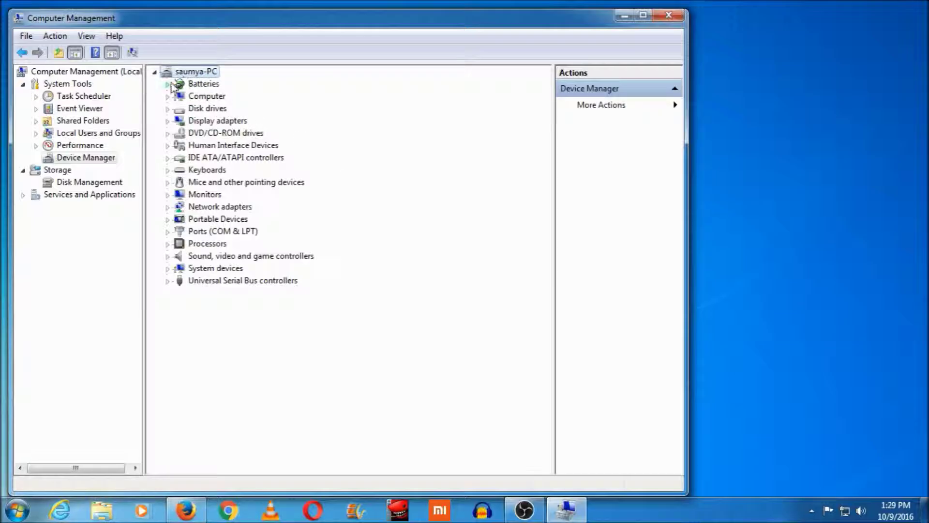
Step: Start adding legacy hardware, choosing manual selection from a list and Show All Devices as the hardware type
click(51, 39)
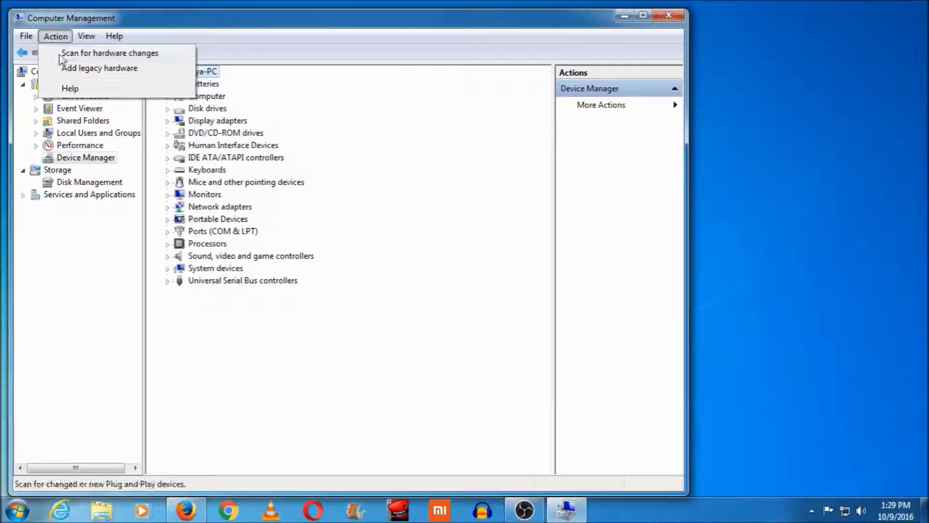
click(108, 72)
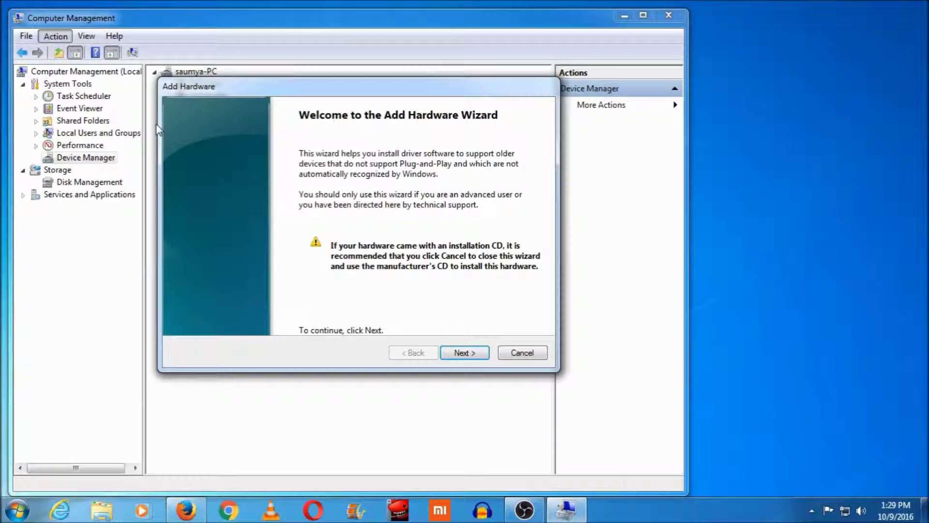
click(472, 352)
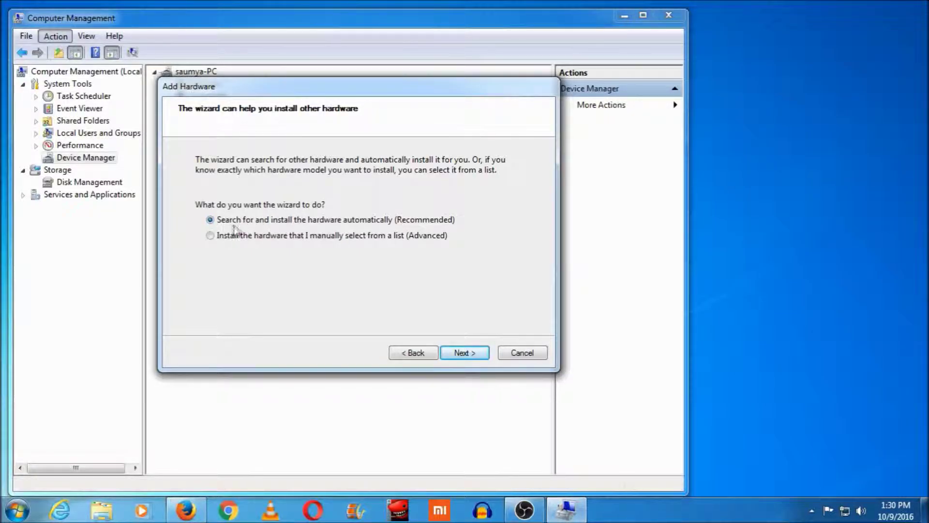
click(211, 236)
click(468, 357)
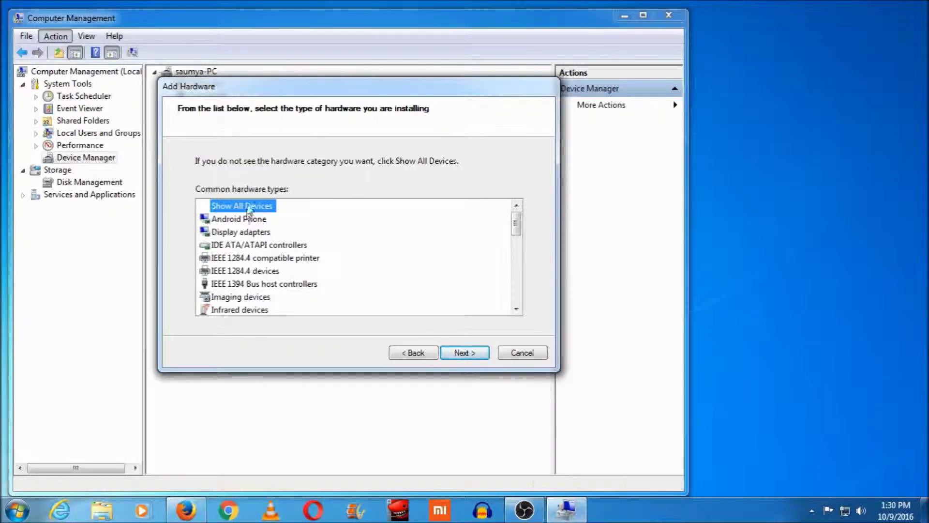
click(477, 357)
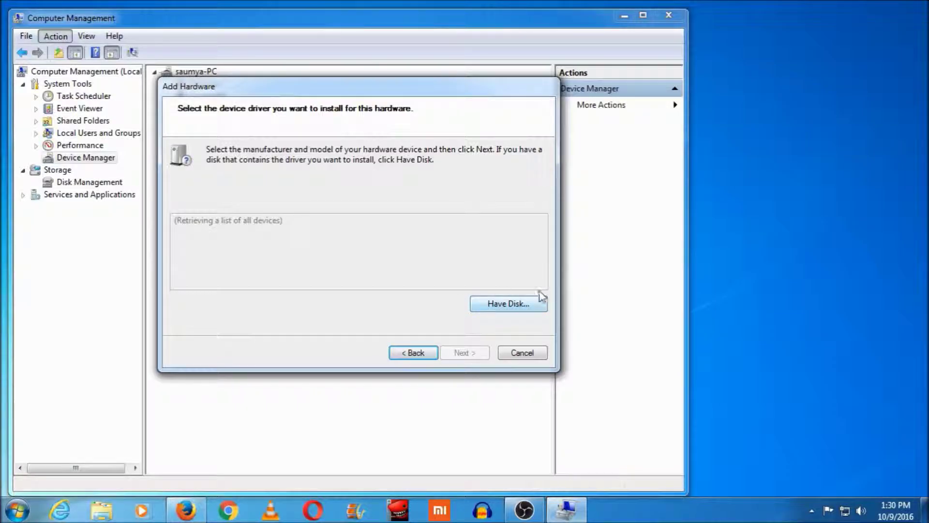
Step: Choose to install from disk and browse to the inner MT65x3 USB VCOM drivers folder within Lyf Flame 2 on the Desktop
click(518, 307)
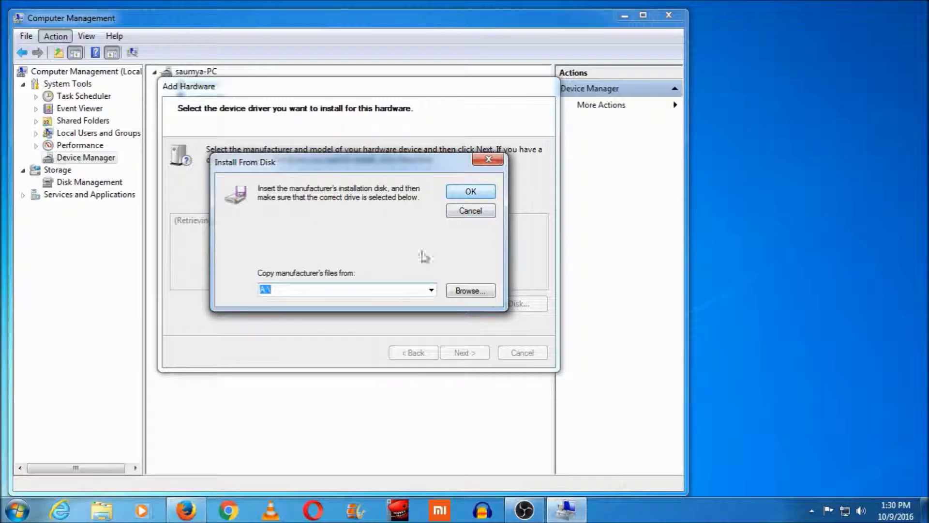
click(469, 292)
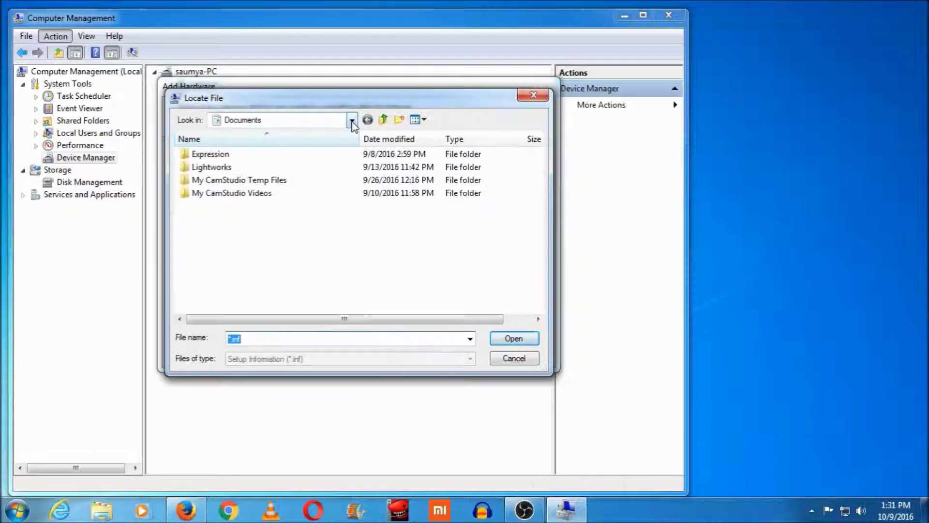
click(351, 122)
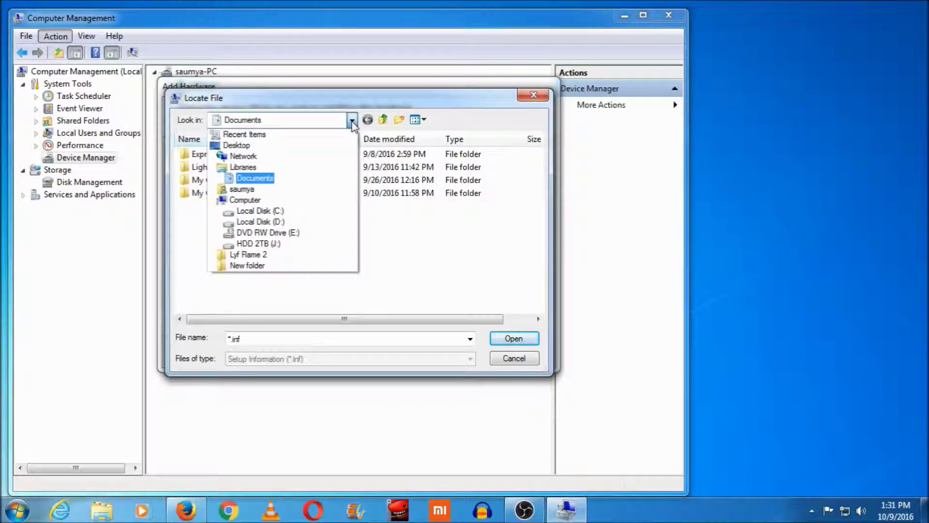
click(312, 147)
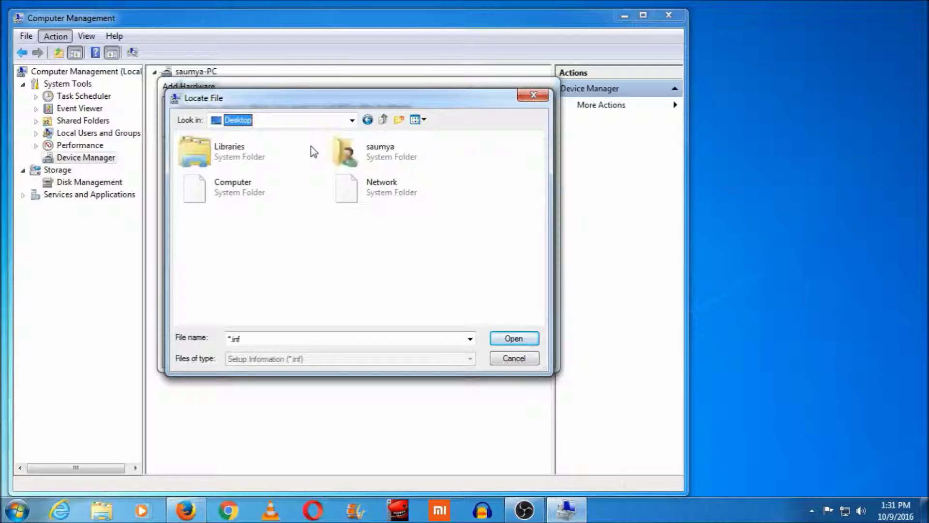
double_click(223, 226)
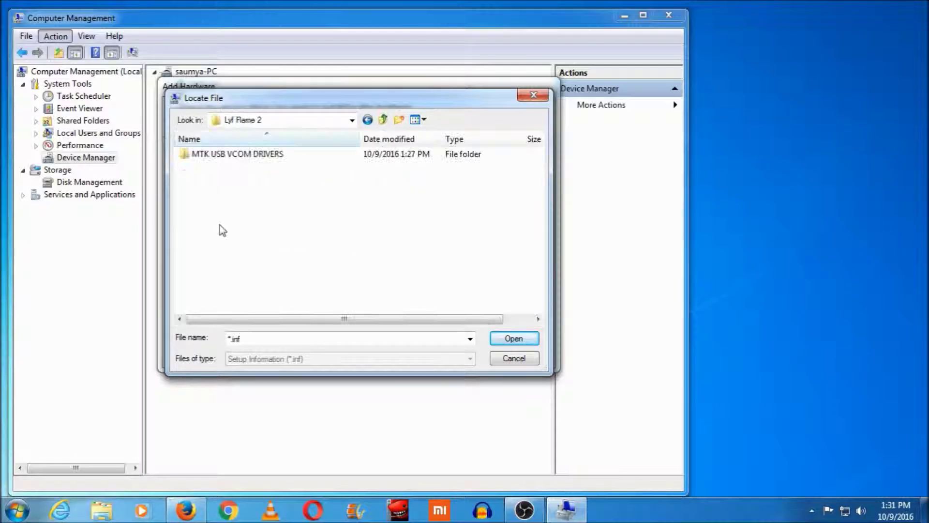
click(235, 154)
double_click(235, 155)
double_click(237, 155)
double_click(238, 154)
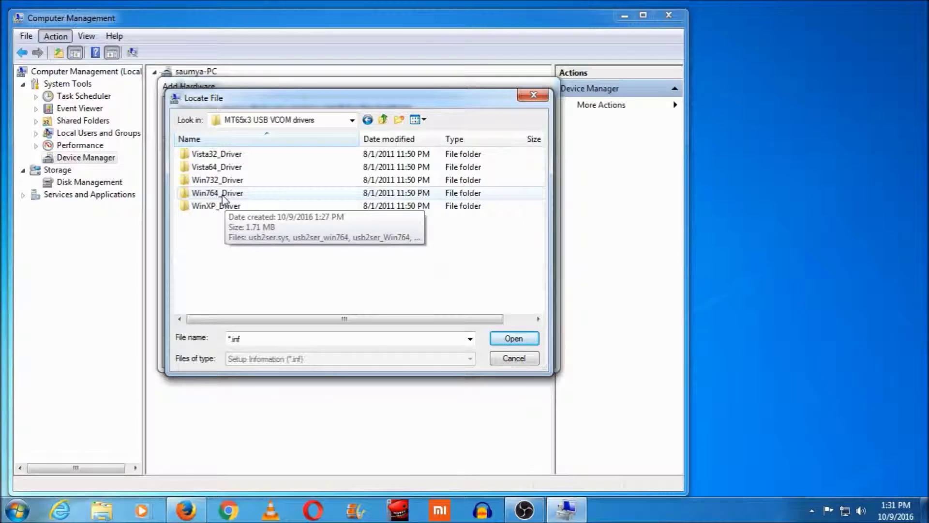
Step: Load the usb2ser_Win764 setup information file from the Win764_Driver folder as the driver source
click(219, 196)
double_click(219, 193)
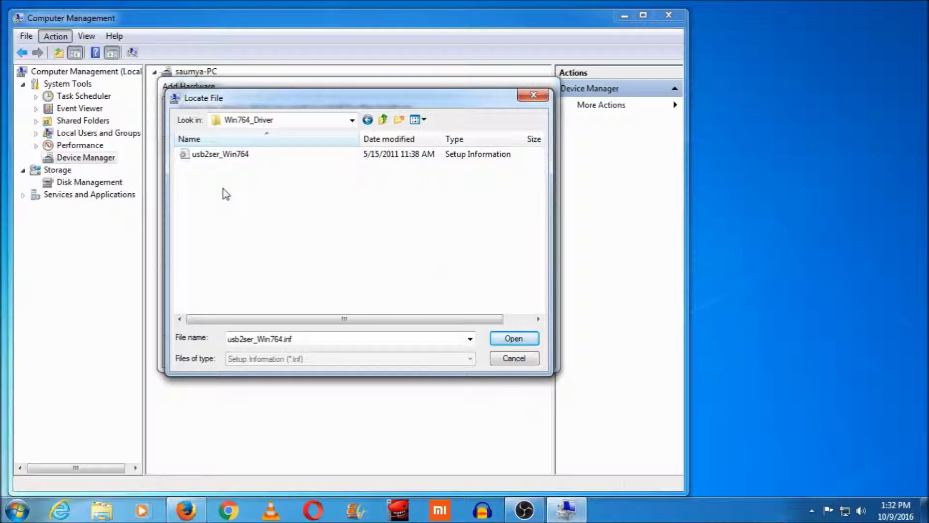
click(225, 153)
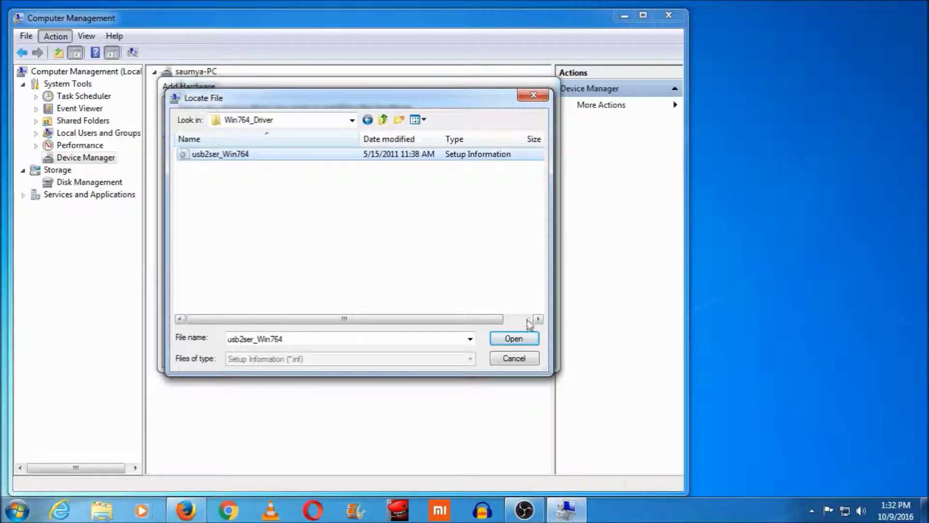
click(514, 337)
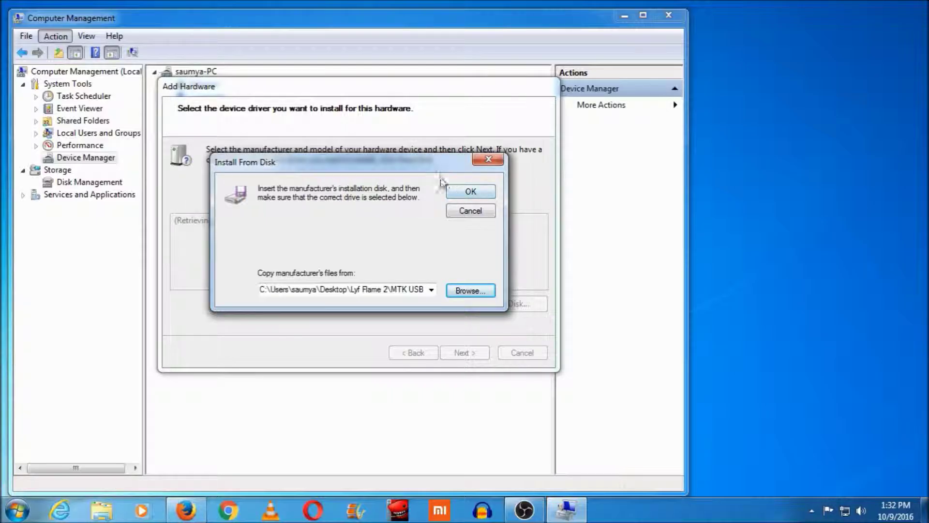
click(465, 192)
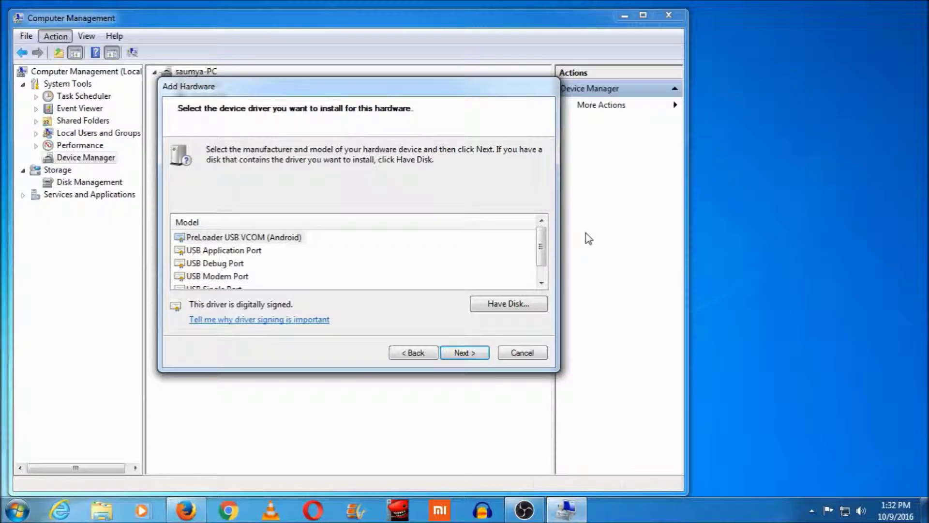
Step: Install the PreLoader USB VCOM (Android) model and finish the Add Hardware wizard
mouse_move(541, 249)
mouse_down()
mouse_move(543, 264)
mouse_move(542, 253)
mouse_up()
click(234, 239)
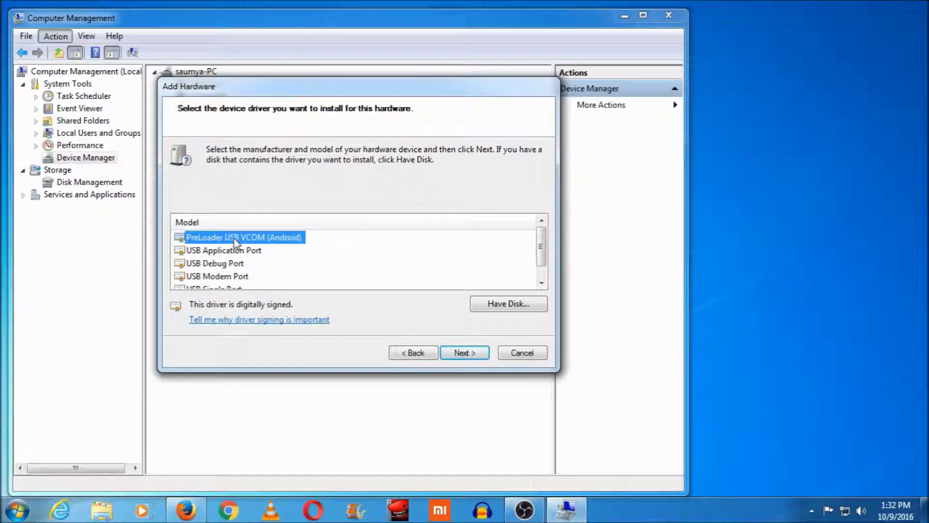
click(466, 353)
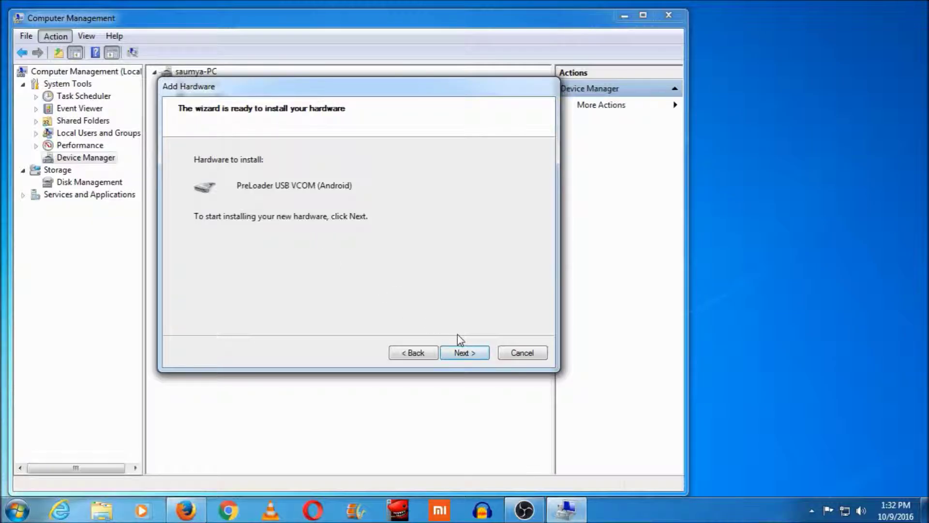
click(470, 357)
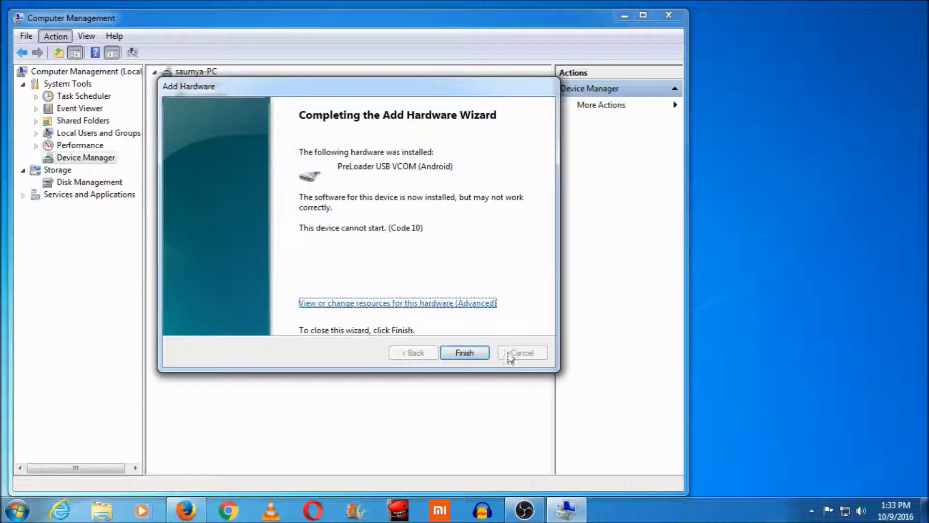
click(464, 353)
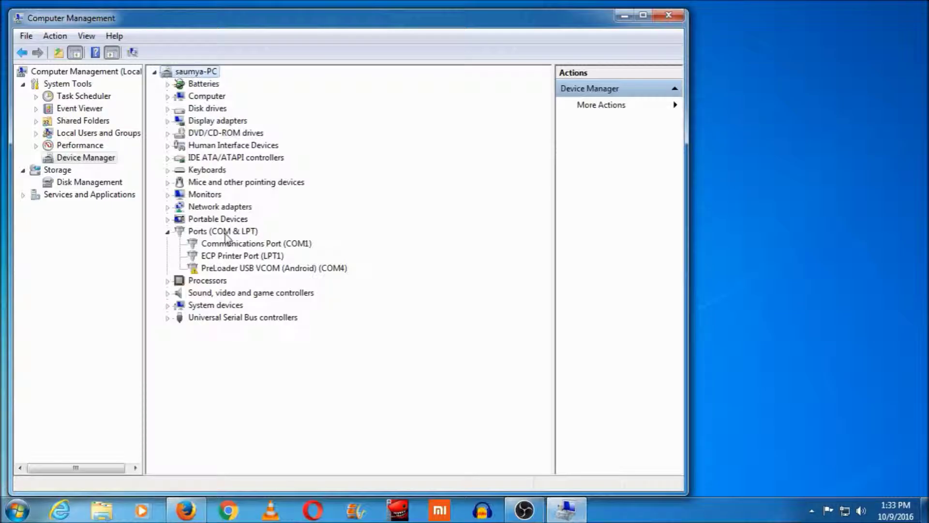
Step: Start the Add Hardware wizard for another legacy device, choosing manual selection from a list with Show All Devices
click(51, 38)
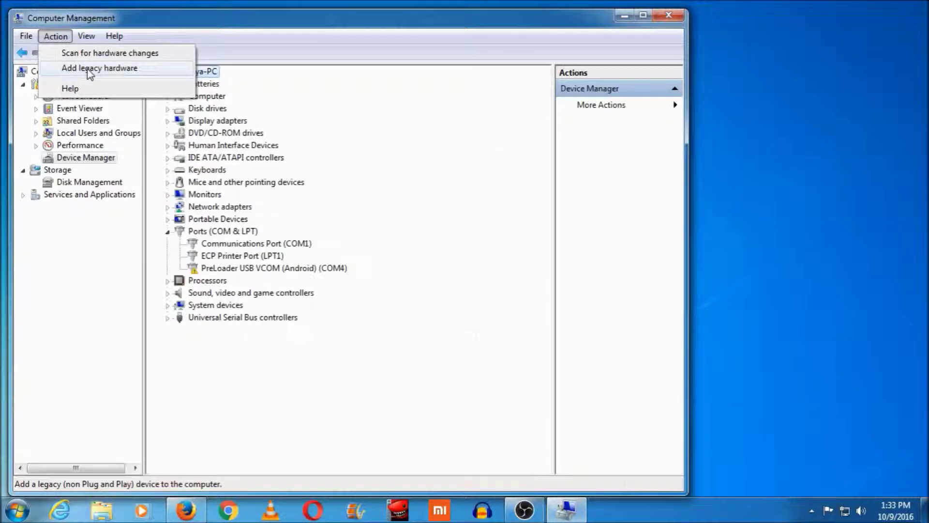
click(89, 71)
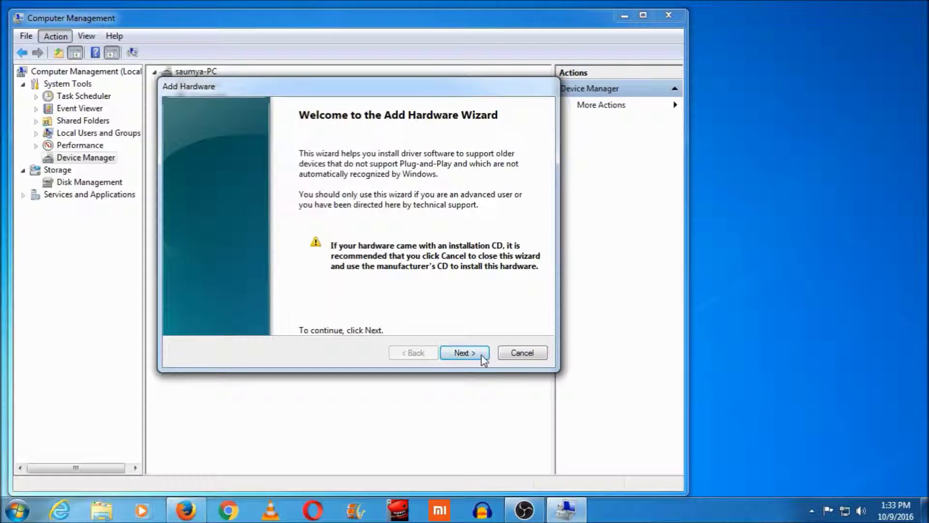
click(464, 354)
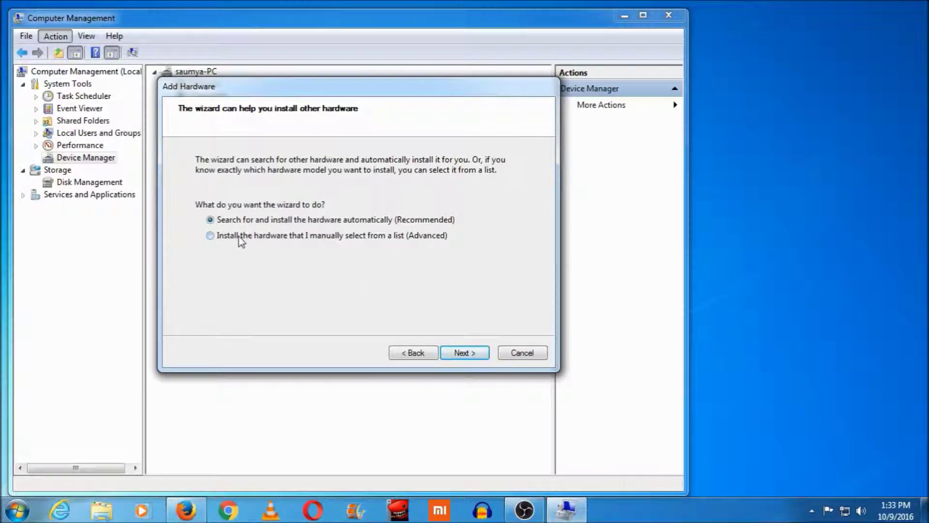
click(465, 352)
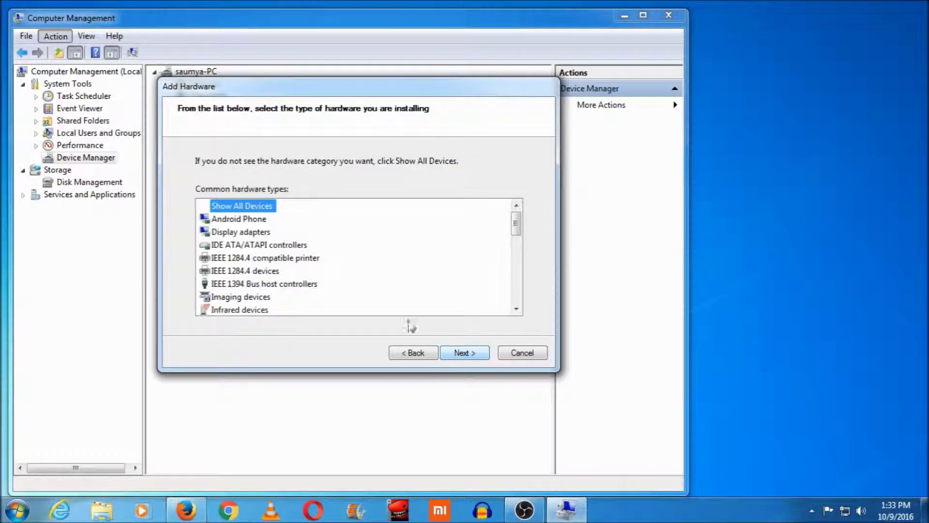
click(465, 353)
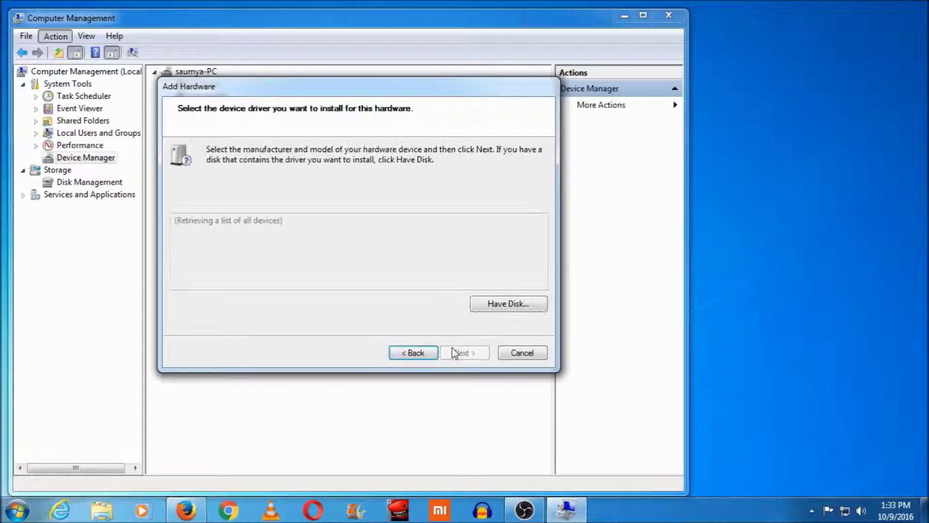
Step: Choose to install from disk and load the usb2ser_Win764 setup information file from the Win764_Driver folder
click(521, 304)
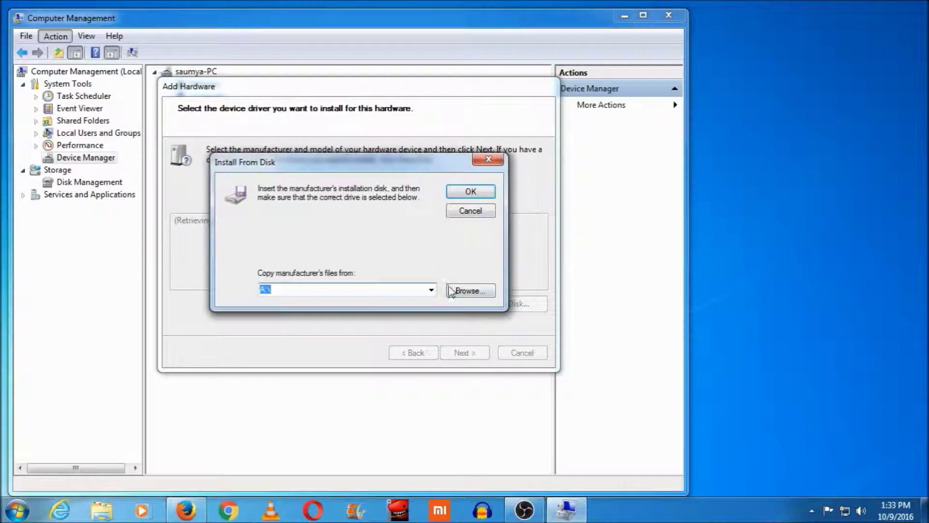
click(462, 291)
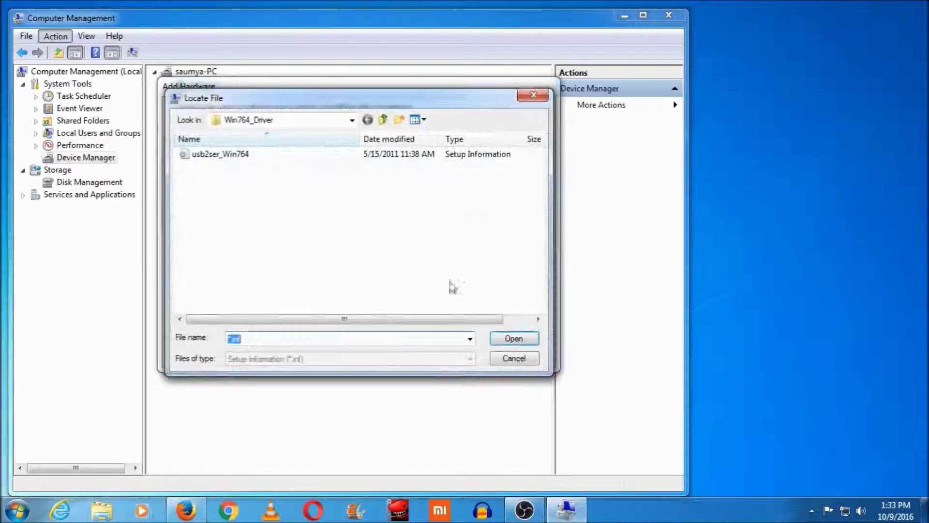
click(204, 157)
click(506, 344)
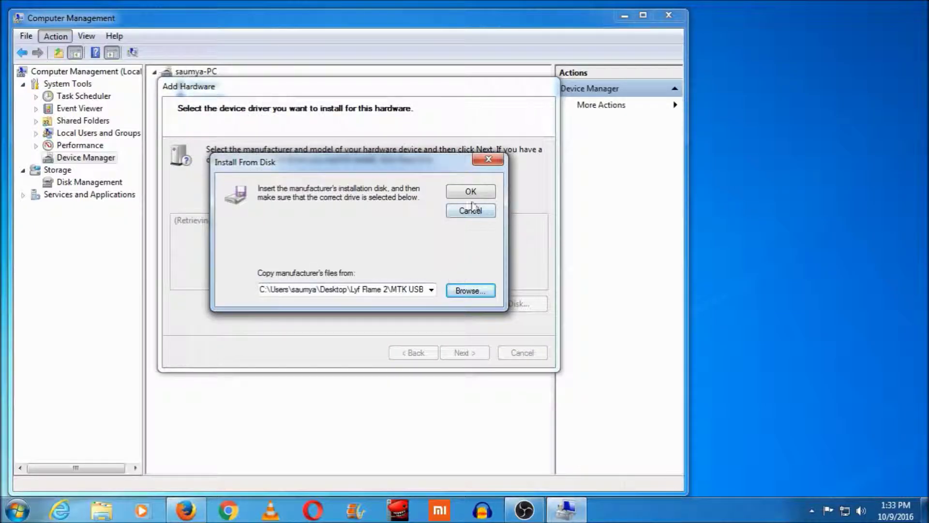
click(470, 193)
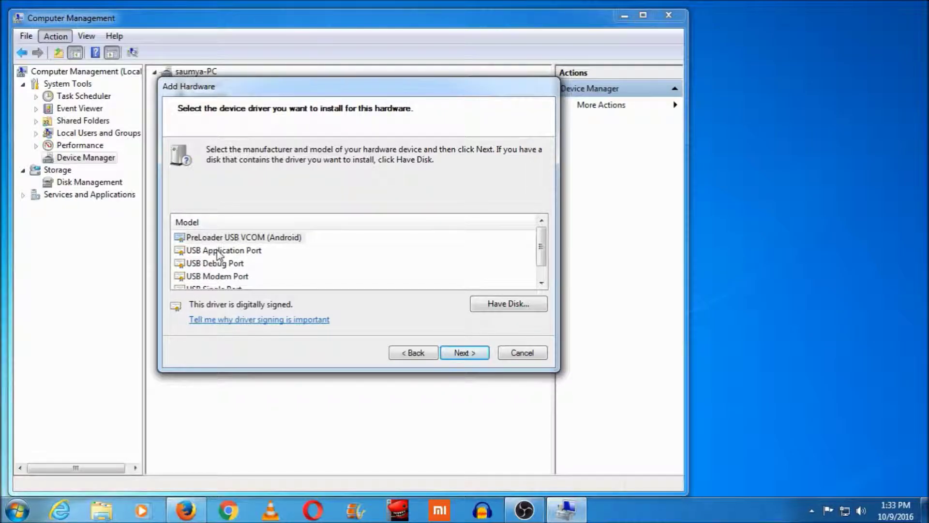
Step: Install the USB Application Port model and finish the Add Hardware wizard
click(218, 251)
click(216, 238)
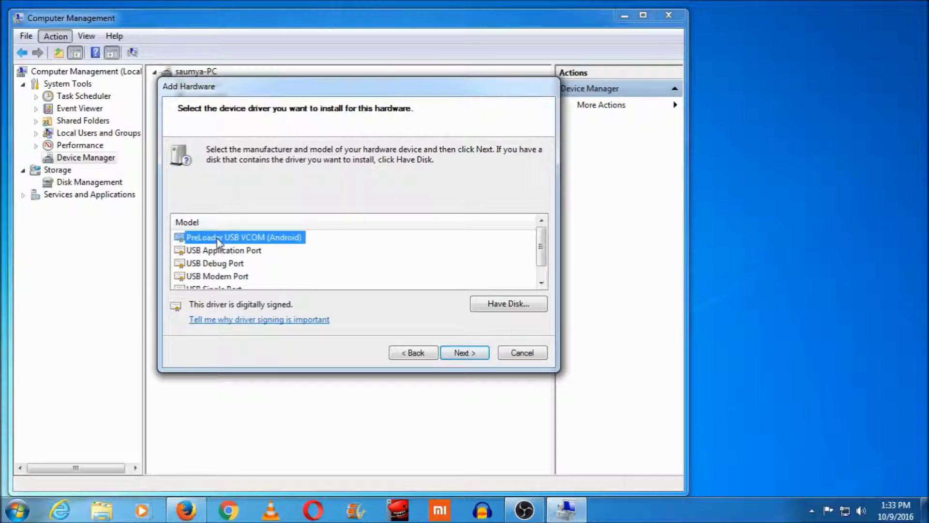
click(215, 252)
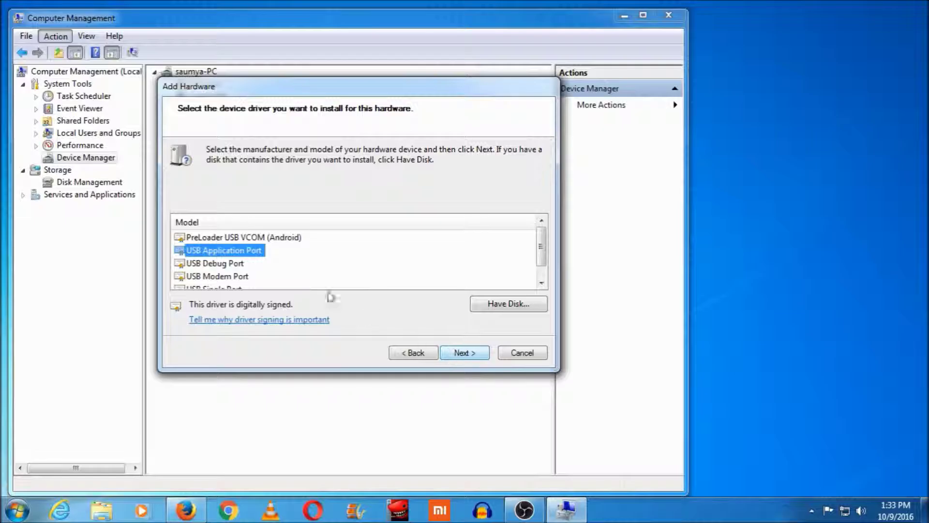
click(467, 356)
click(466, 353)
click(467, 355)
Step: Add the USB Debug Port and USB Modem Port models as legacy hardware from the same driver file
click(55, 36)
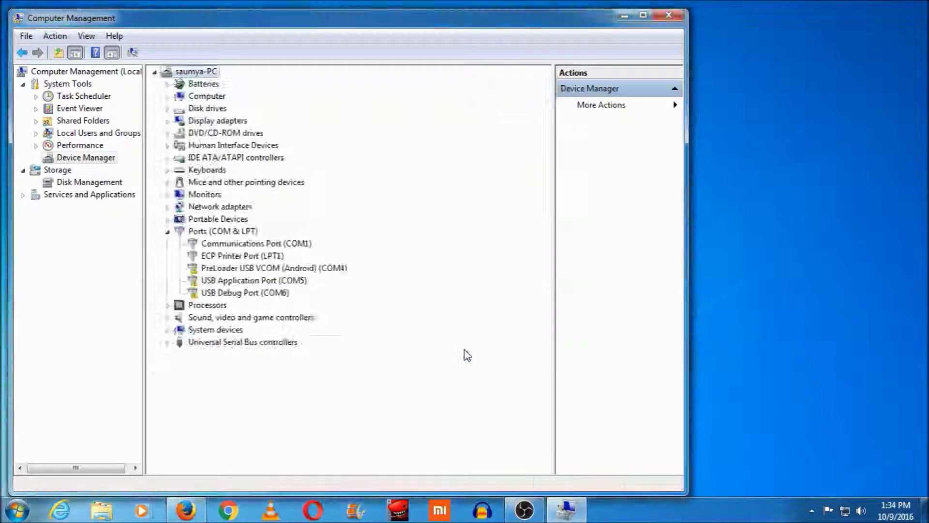
click(56, 36)
click(77, 68)
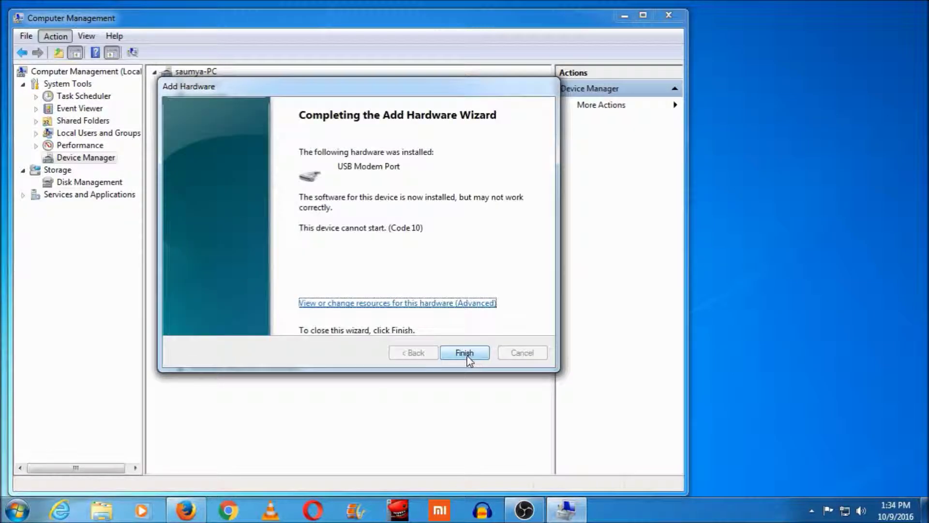
click(468, 355)
Step: Add the USB Single Port model as legacy hardware from the same driver file and review the new entries under Ports (COM & LPT)
click(55, 36)
click(77, 69)
click(487, 355)
click(508, 304)
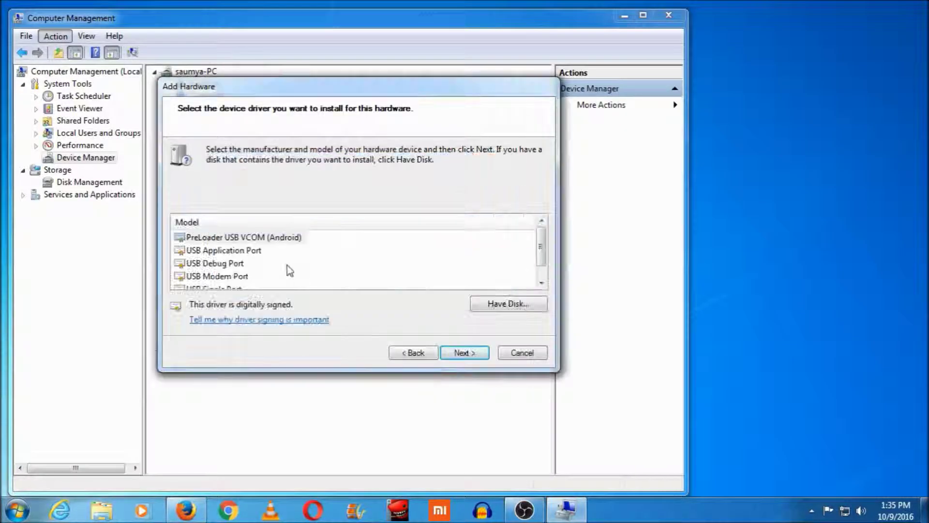
scroll(289, 269, down, 1)
click(290, 276)
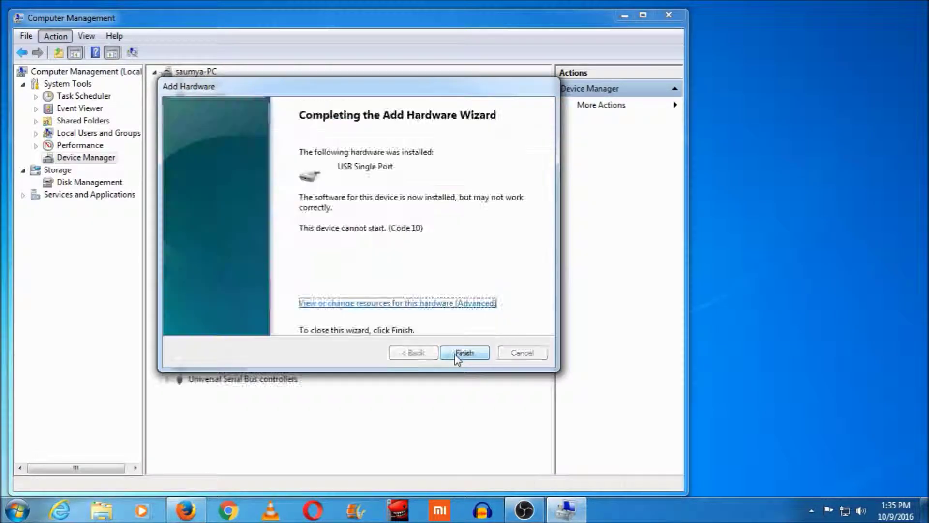
click(458, 354)
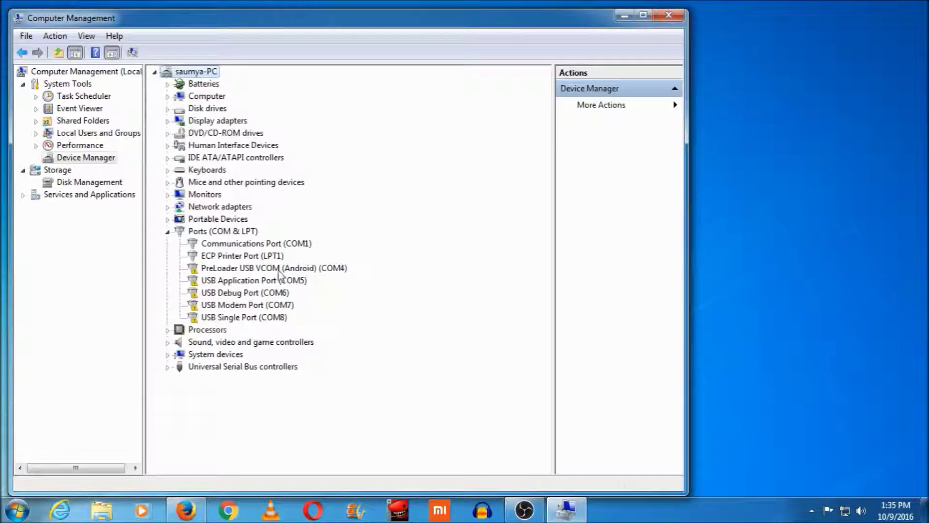
click(194, 269)
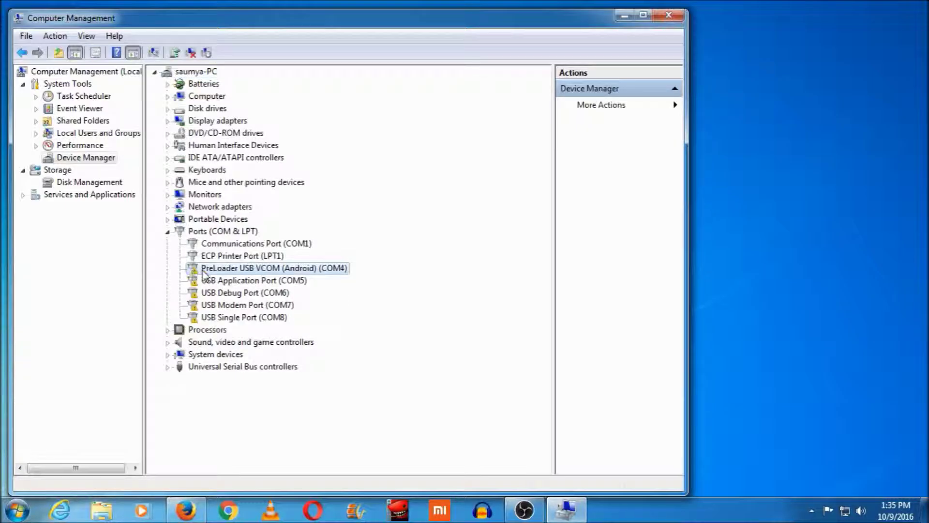
click(203, 283)
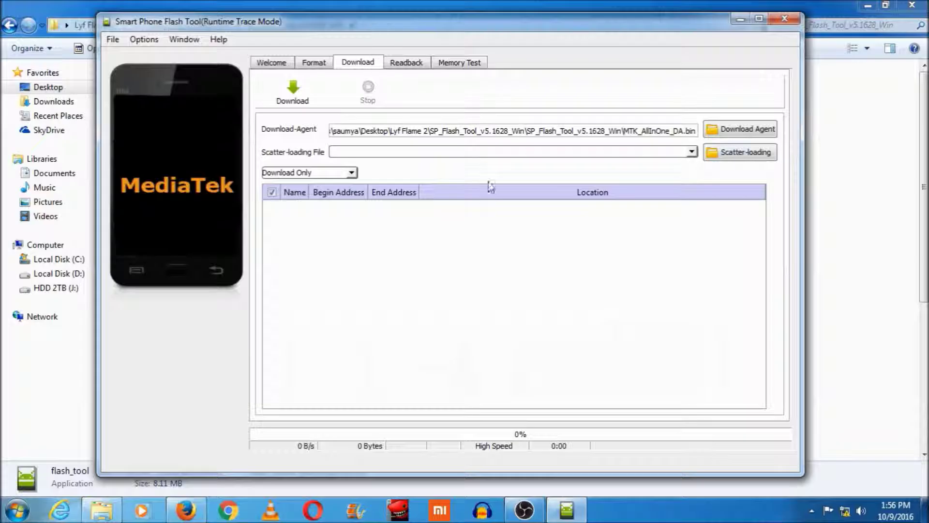
Step: In Smart Phone Flash Tool, load MT6735M_Android_scatter.txt from the LYF-LS-4004 folder as the scatter-loading file and start the download
click(736, 153)
key(BackSpace)
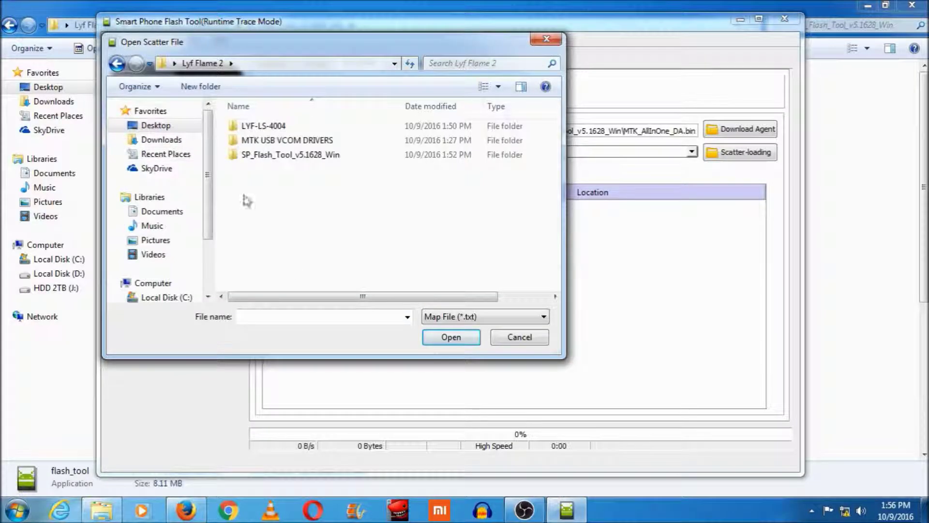
double_click(261, 124)
click(305, 142)
click(449, 339)
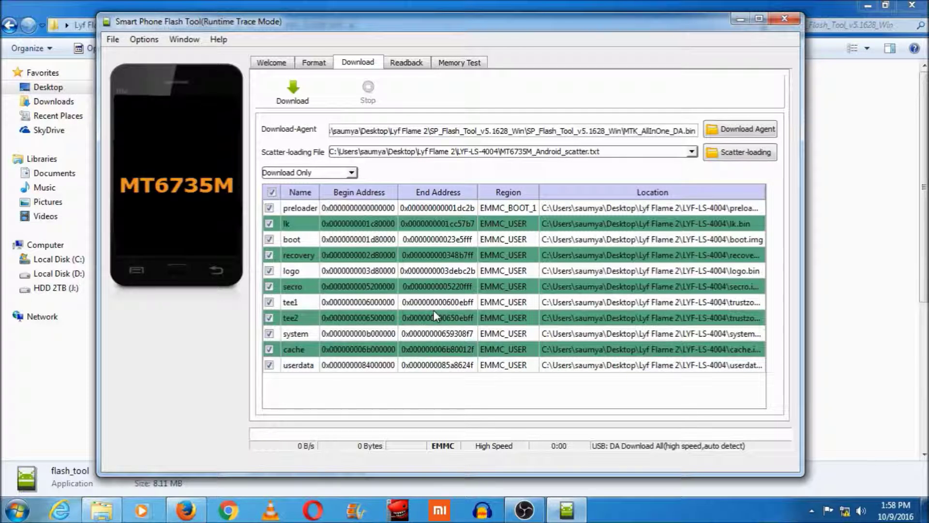
click(292, 92)
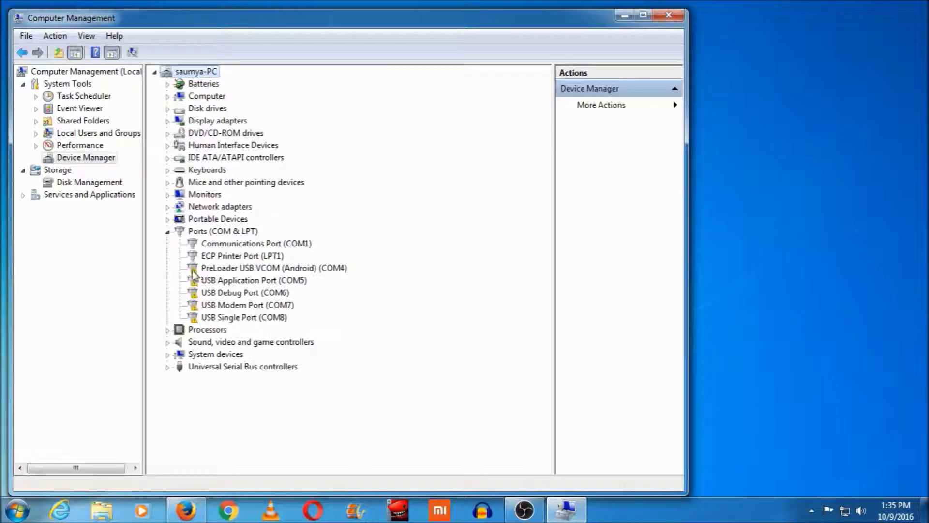
Step: In Computer Management, check the PreLoader USB VCOM (Android) and USB Application Port entries under Ports (COM & LPT)
click(207, 269)
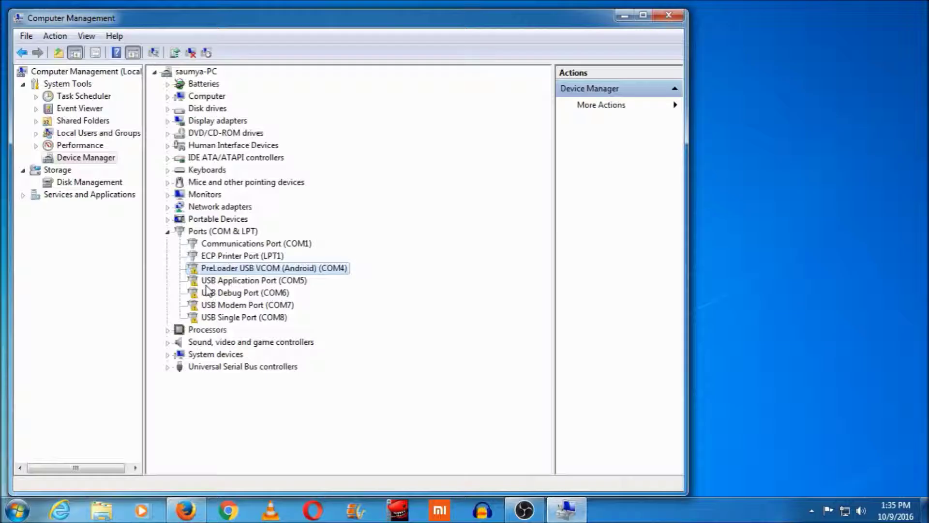
click(204, 285)
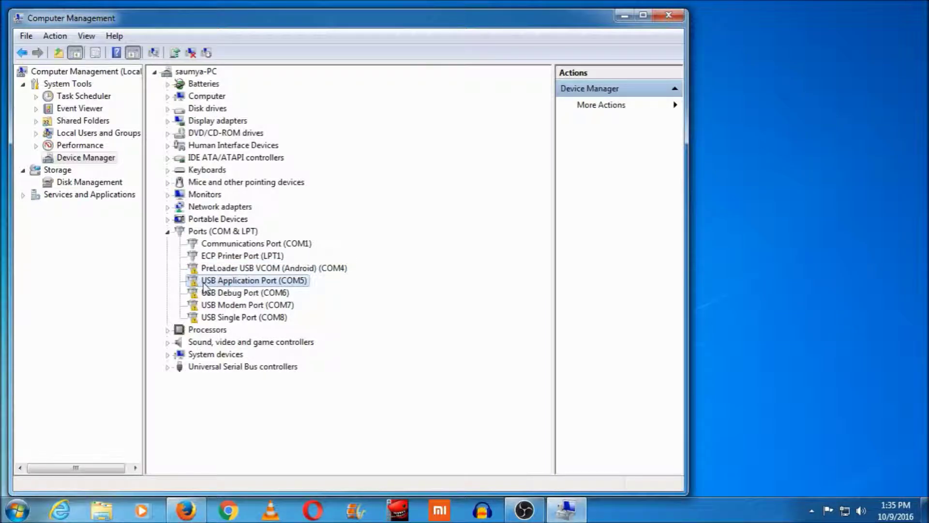